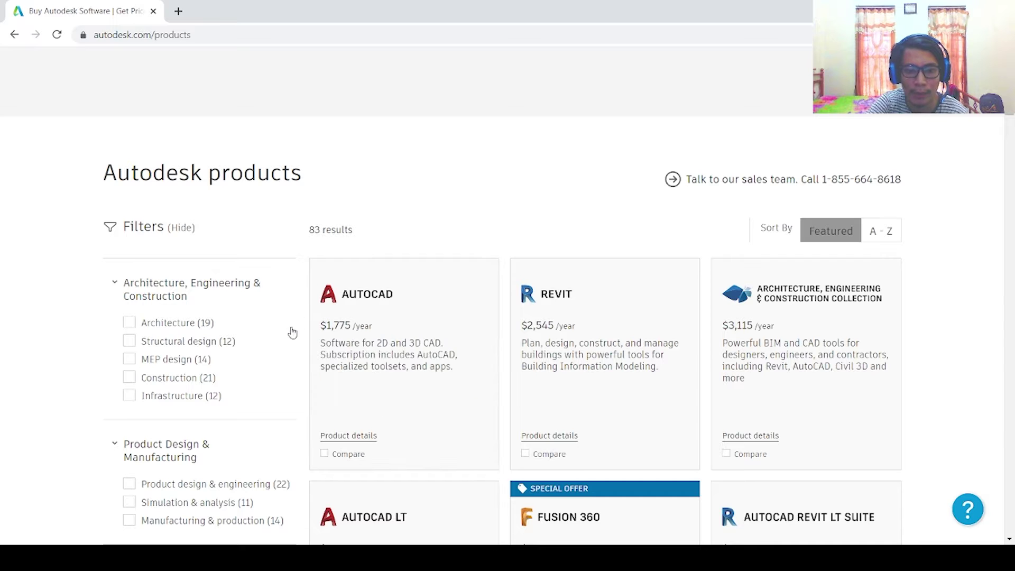
mouse_move(404, 363)
click(382, 347)
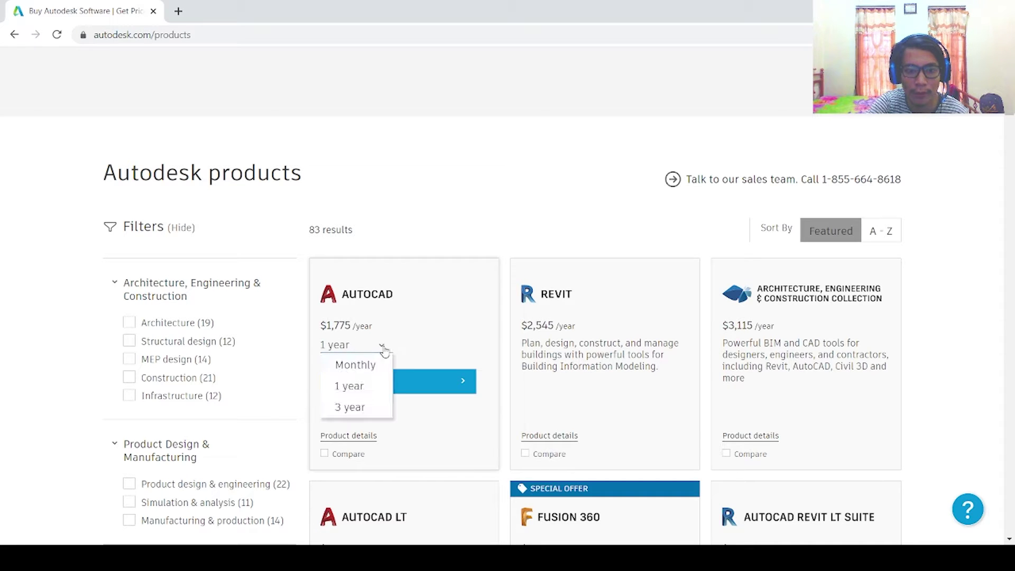
click(370, 371)
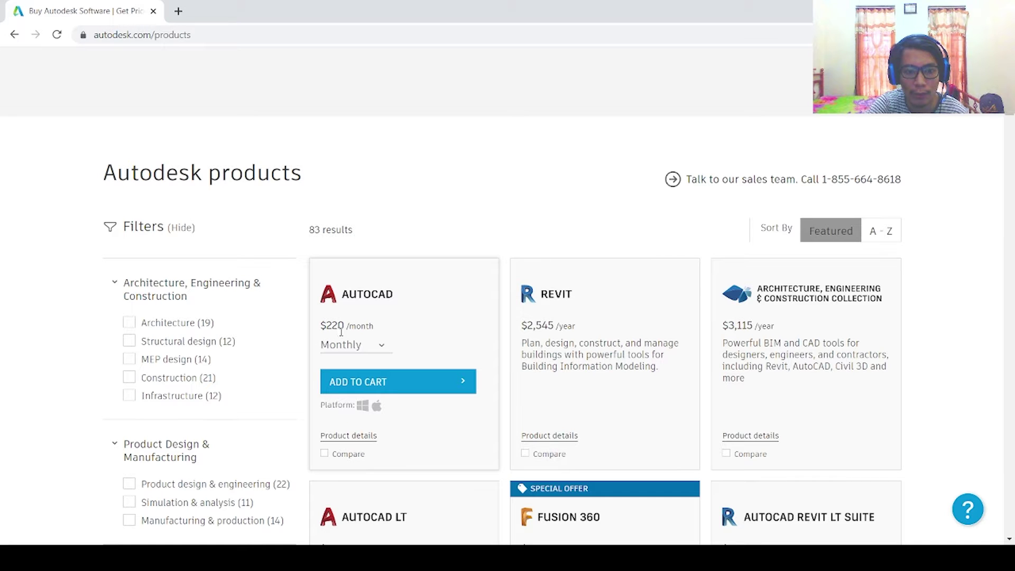
click(377, 347)
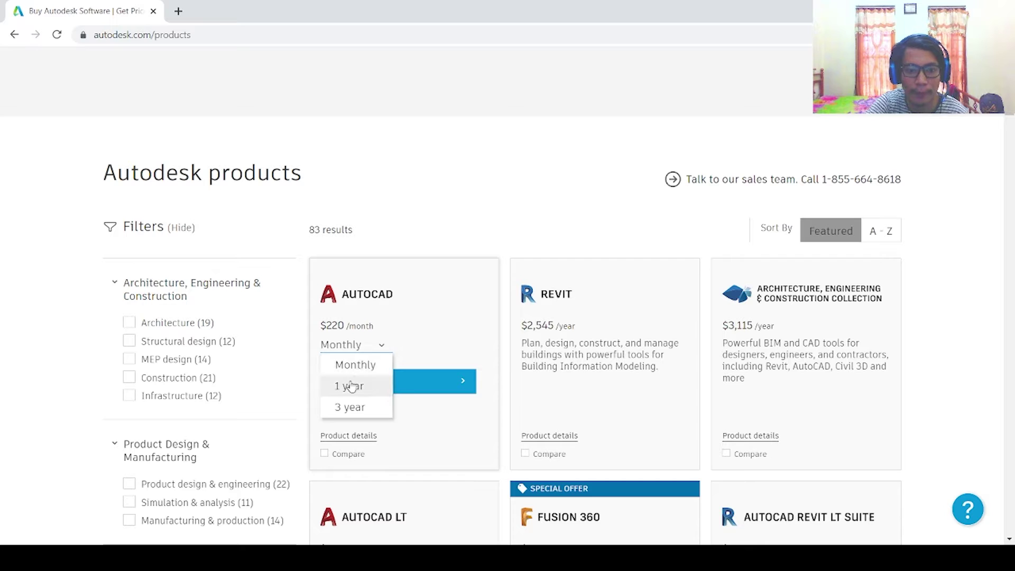
click(351, 386)
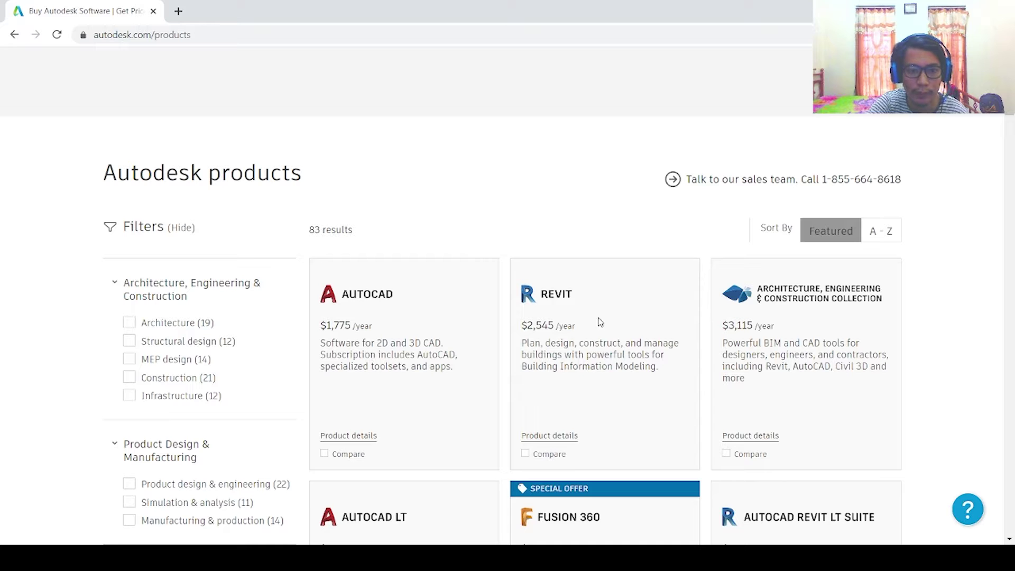
mouse_move(806, 364)
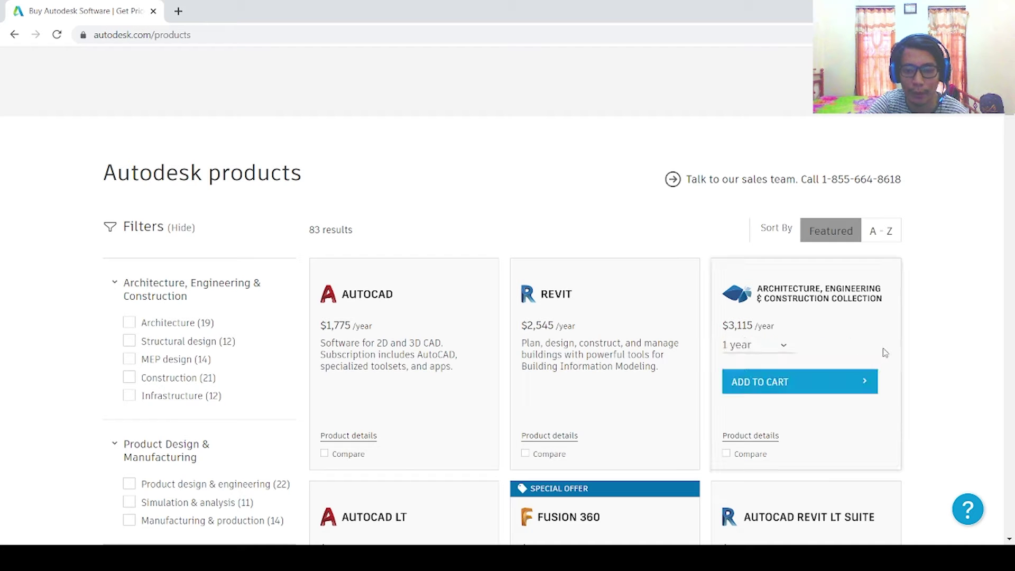
Step: Scroll down and back up through the Autodesk products catalogue
scroll(920, 396, down, 1)
scroll(920, 398, down, 2)
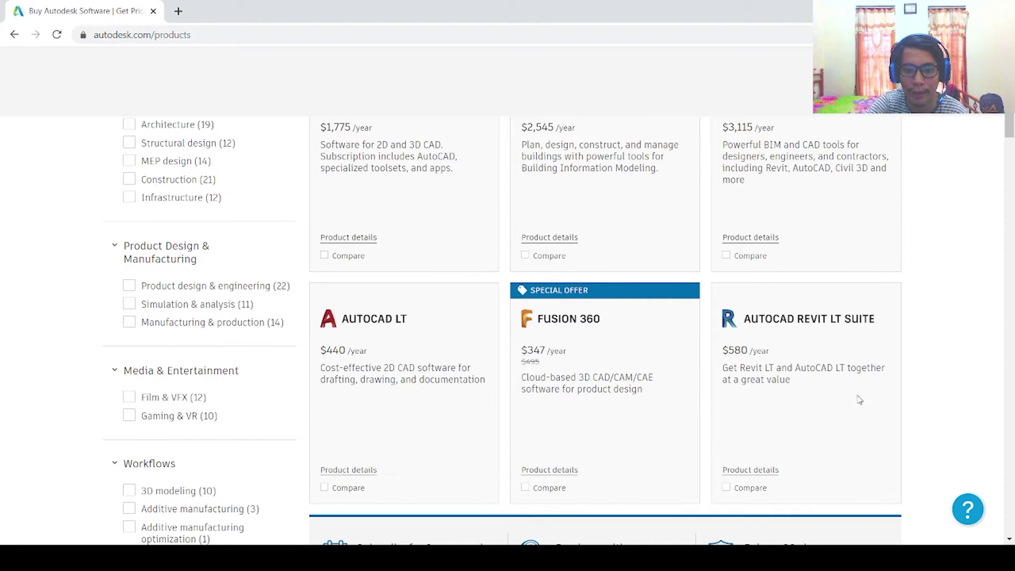
scroll(581, 407, down, 1)
scroll(711, 396, down, 1)
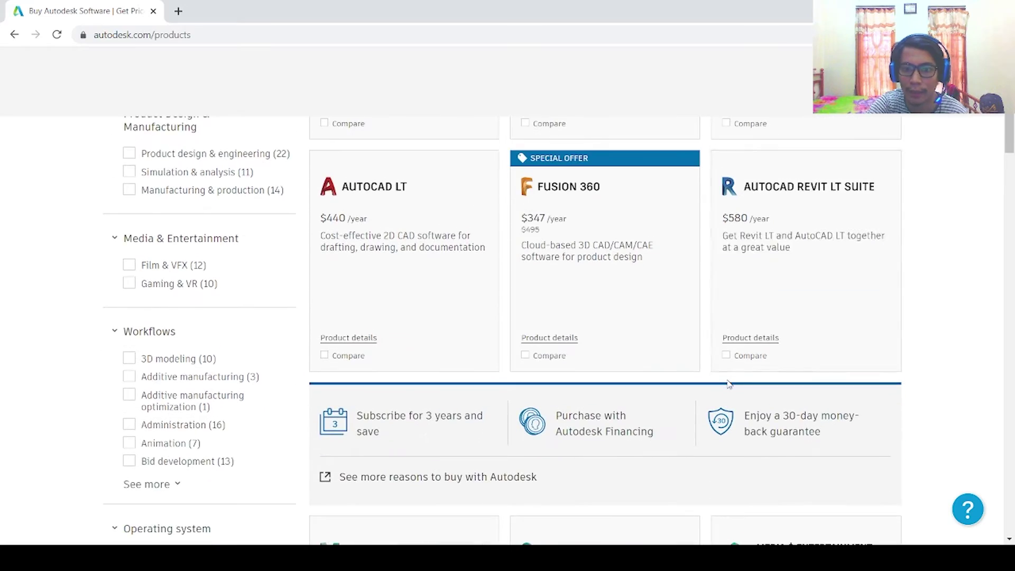
scroll(712, 395, down, 3)
scroll(710, 396, down, 2)
scroll(693, 392, down, 4)
scroll(691, 392, down, 2)
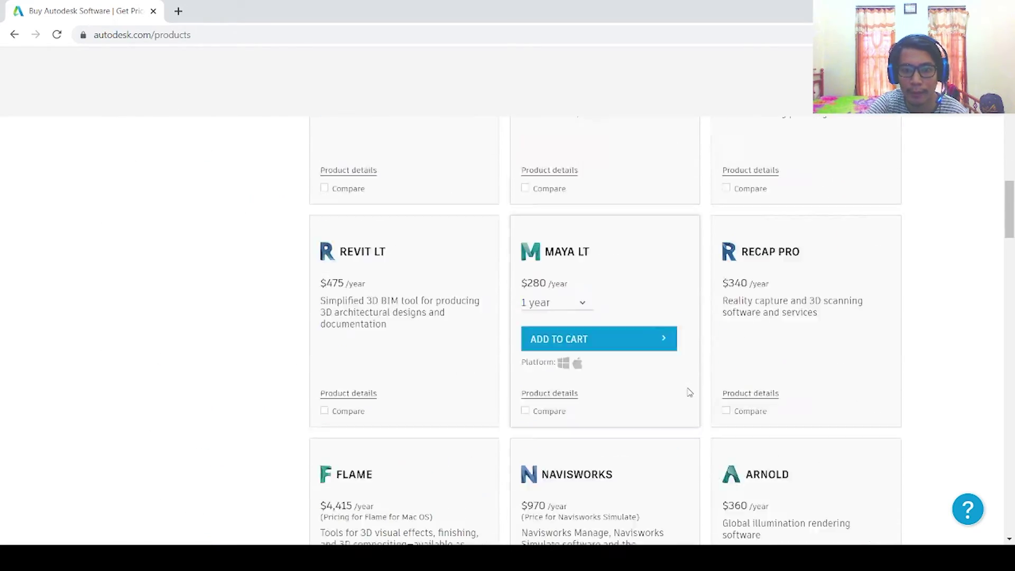
scroll(688, 384, up, 8)
scroll(677, 365, up, 5)
scroll(672, 354, up, 2)
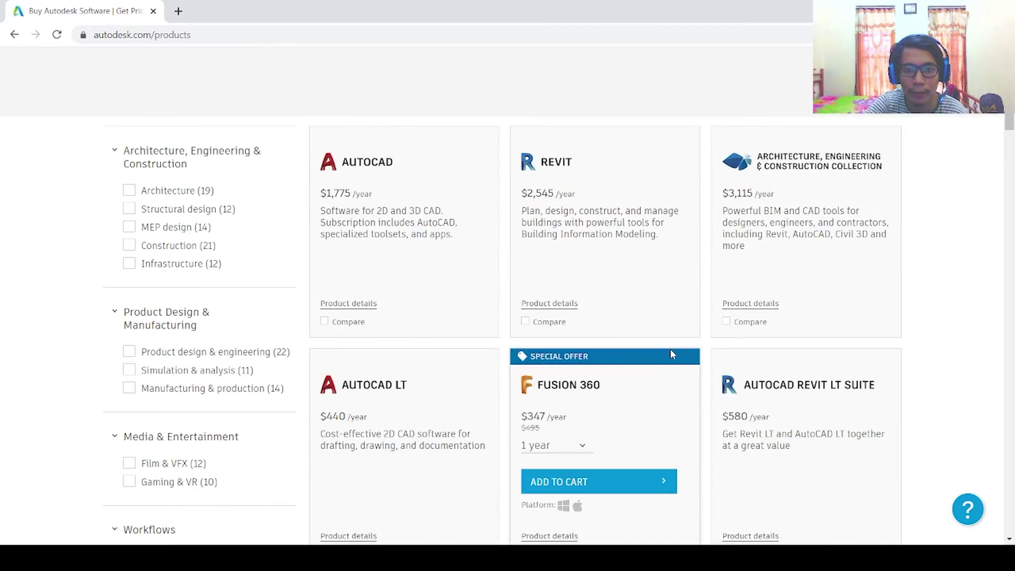
scroll(670, 350, up, 2)
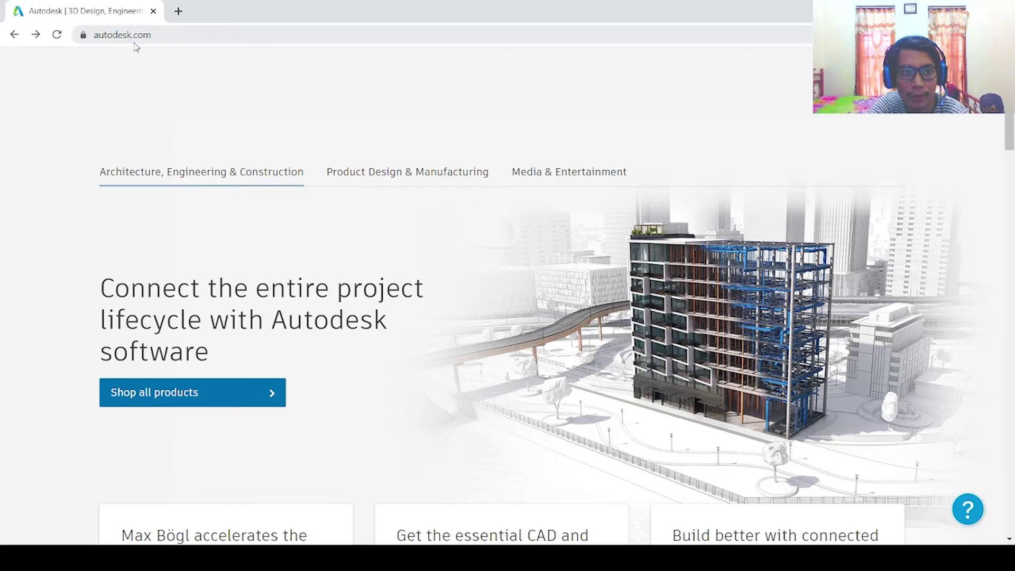
Step: Go to Students & educators under Support & Learning in the home page footer
scroll(762, 191, down, 3)
scroll(739, 210, down, 6)
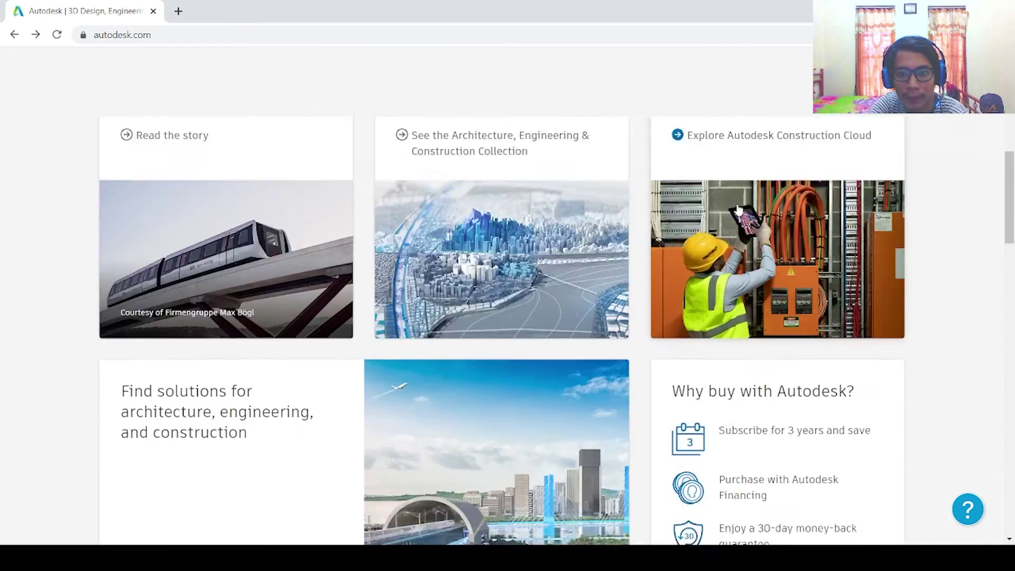
scroll(739, 211, down, 5)
scroll(745, 253, down, 5)
scroll(759, 340, down, 5)
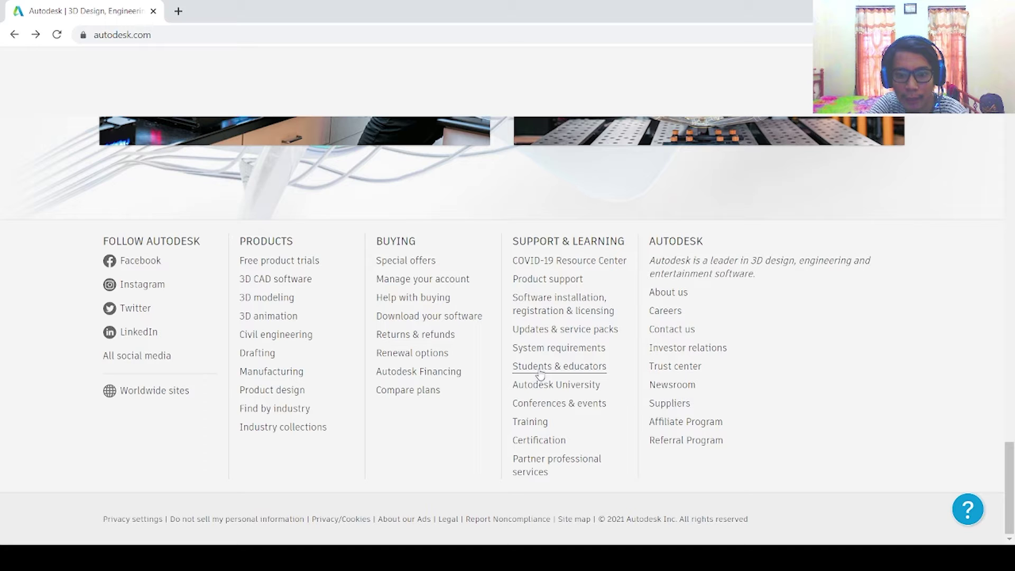
click(576, 369)
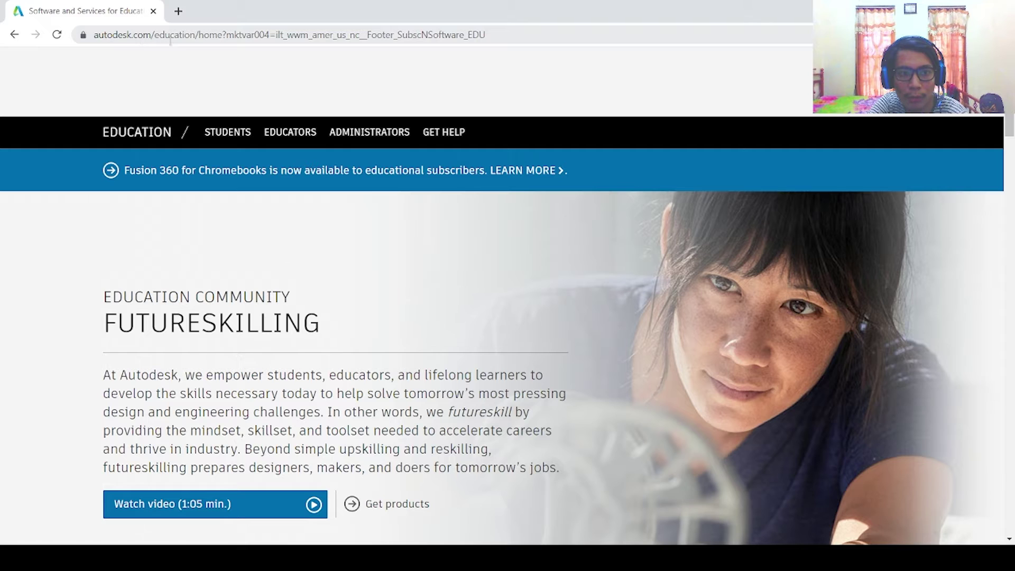
Step: Follow Get products on the Education page to the free one-year educational access offer
scroll(415, 418, down, 3)
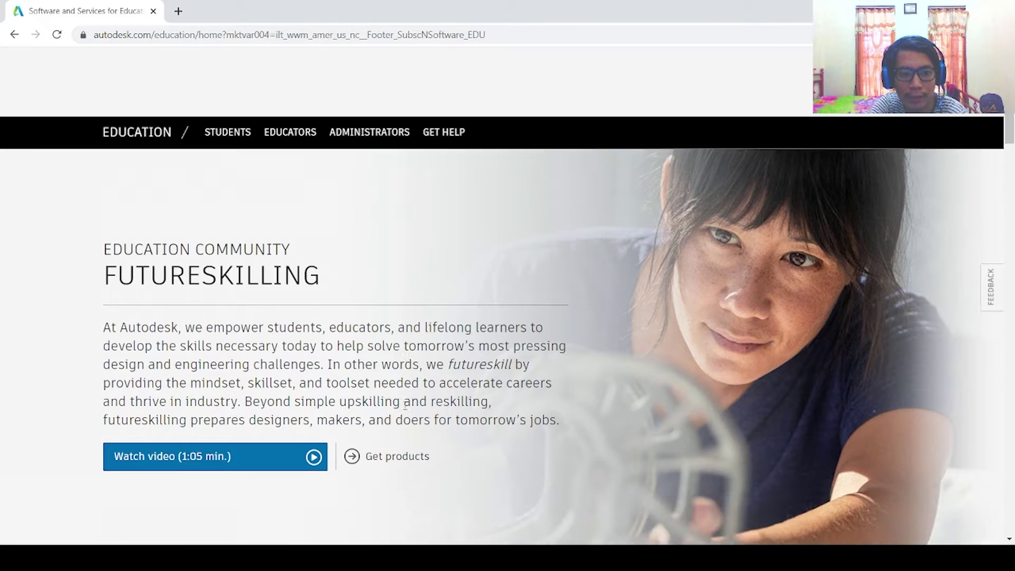
scroll(531, 397, up, 1)
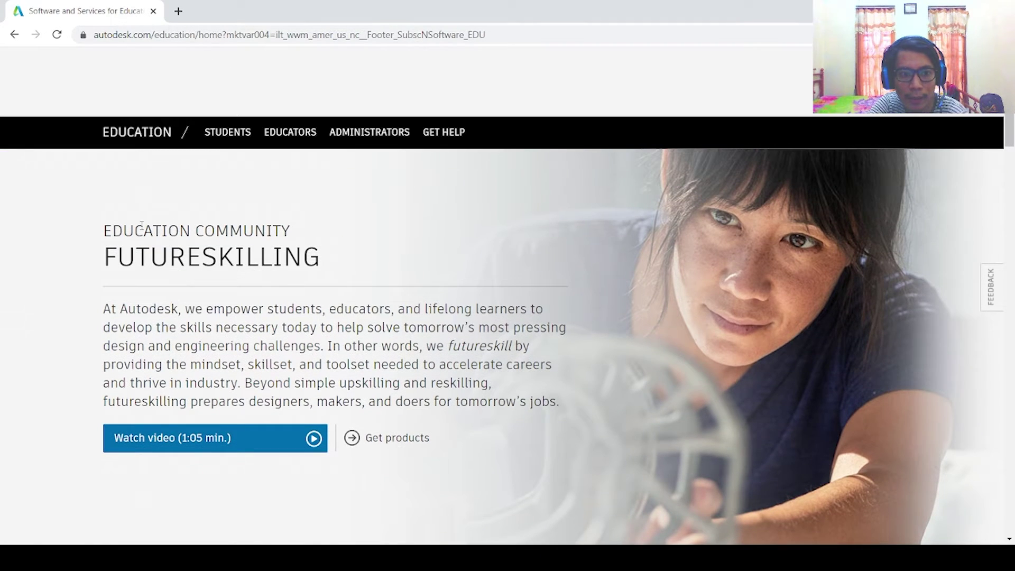
click(402, 443)
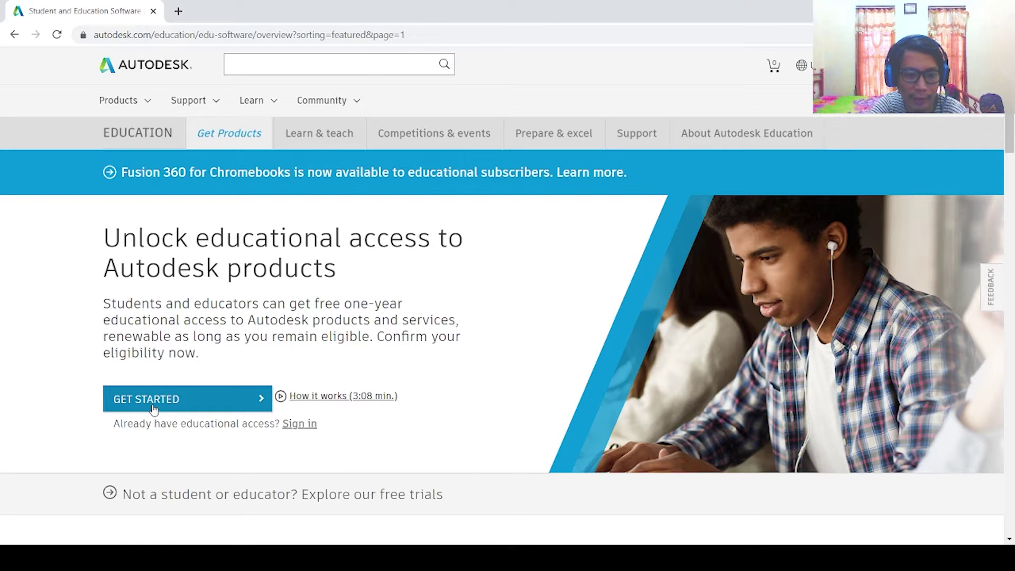
Step: Sign in with the educational account and review the offered products, Tinkercad and Fusion 360
click(311, 430)
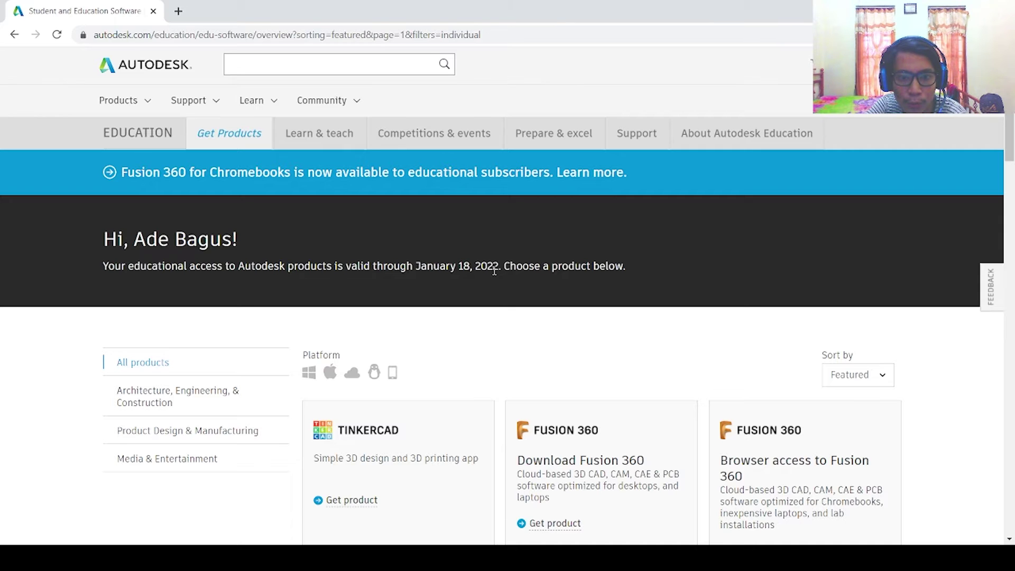
scroll(556, 288, down, 2)
scroll(559, 289, up, 3)
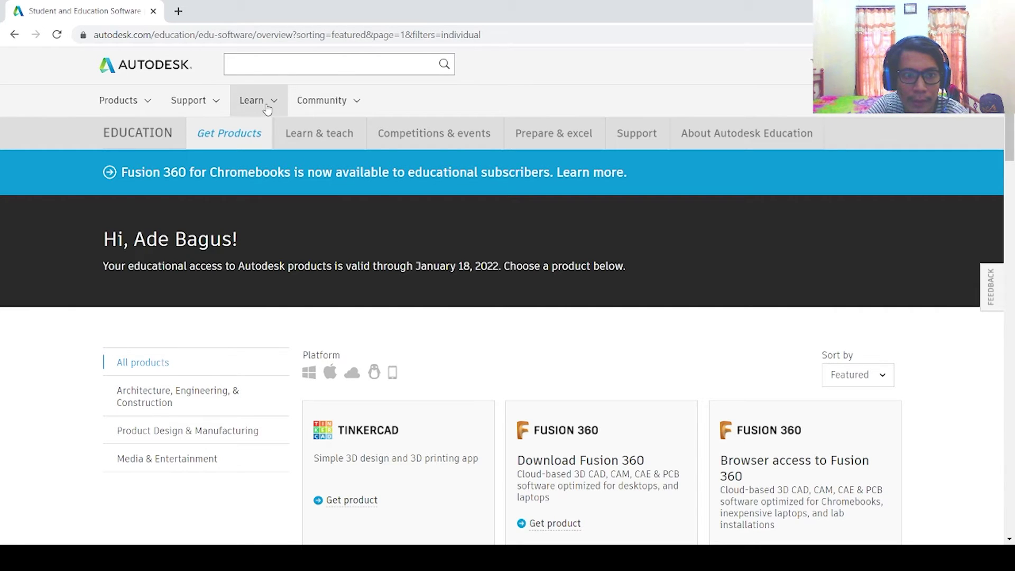
Step: Go to Support > Downloads > Download your software to list the account's products
click(265, 105)
click(211, 104)
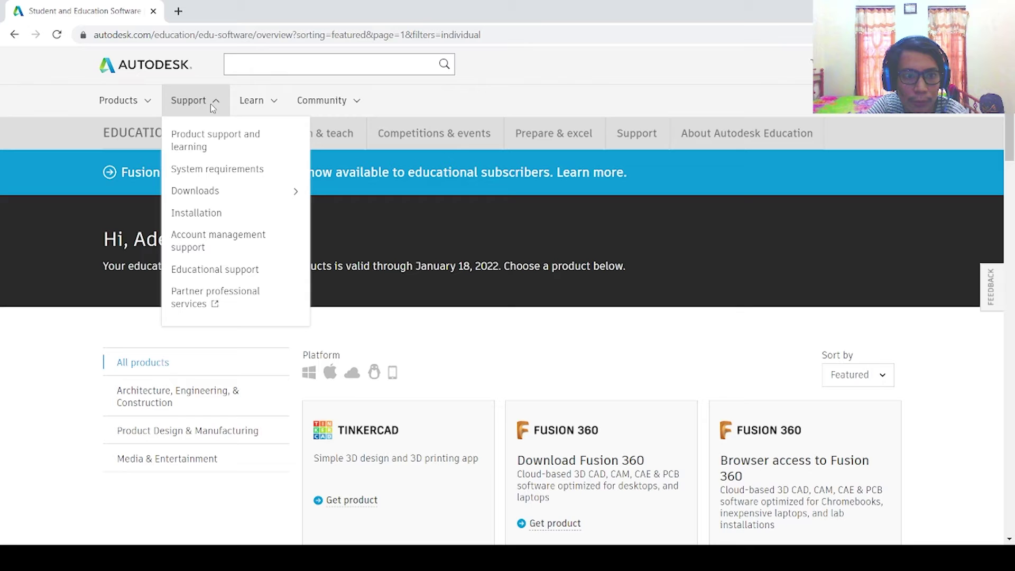
click(228, 199)
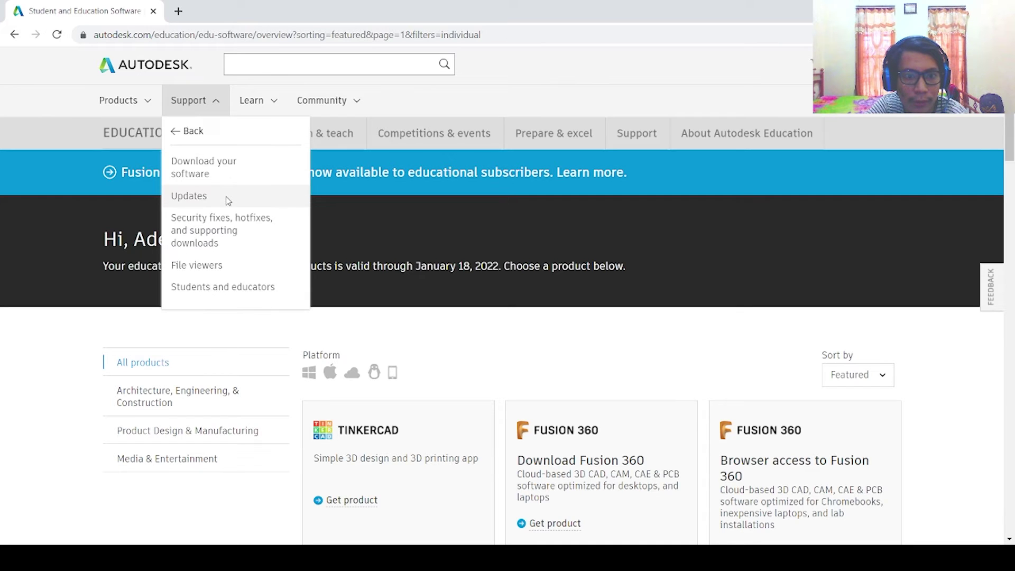
click(239, 174)
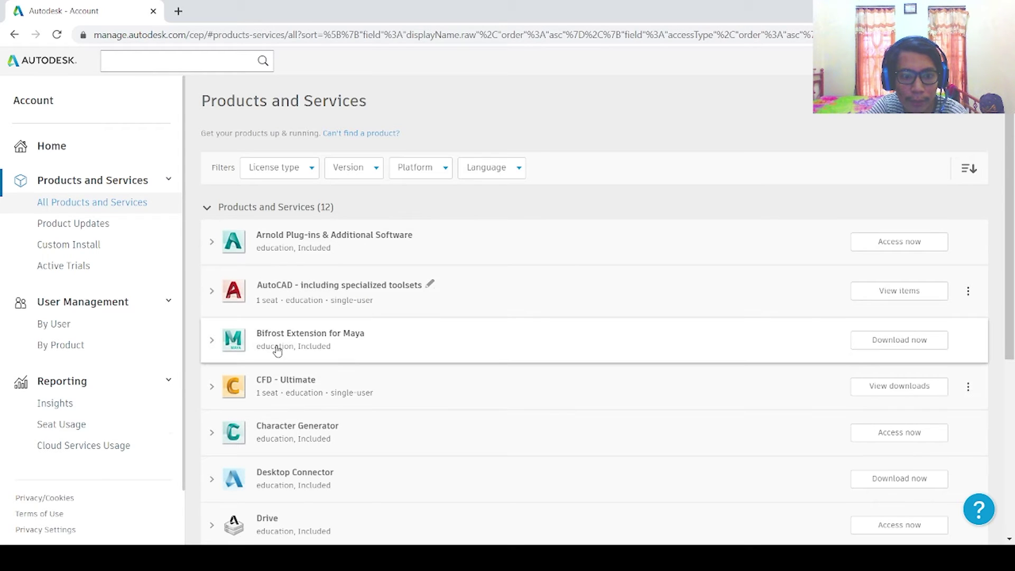
Step: View the items of the AutoCAD subscription, listing AutoCAD 2022–2019 and its toolsets
scroll(305, 454, down, 5)
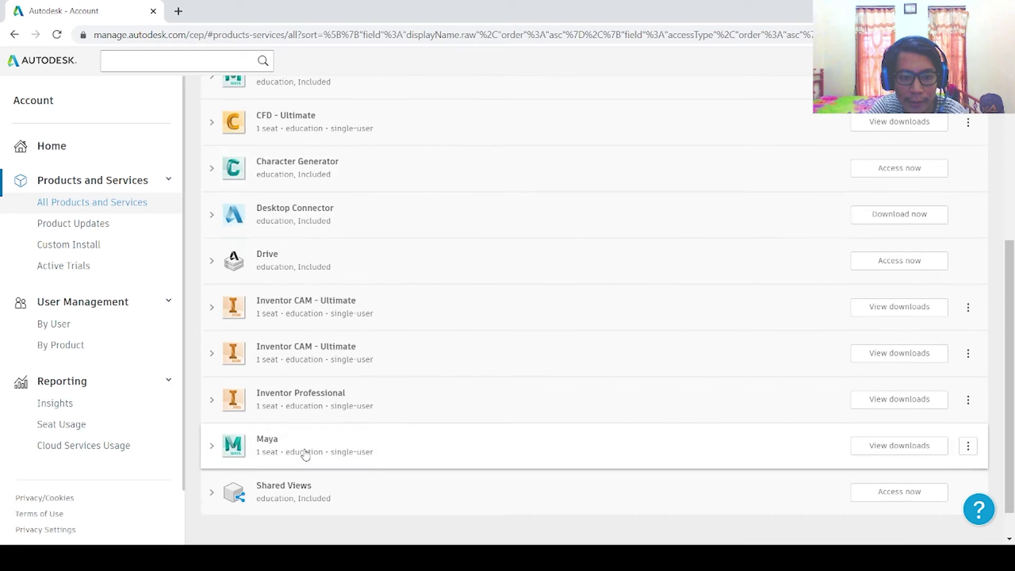
scroll(250, 290, up, 5)
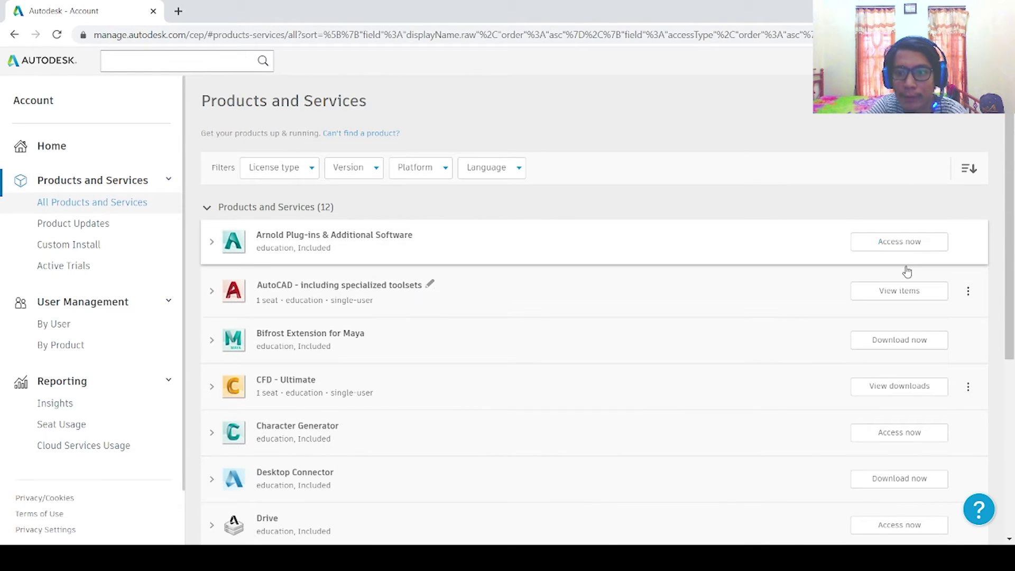
click(897, 300)
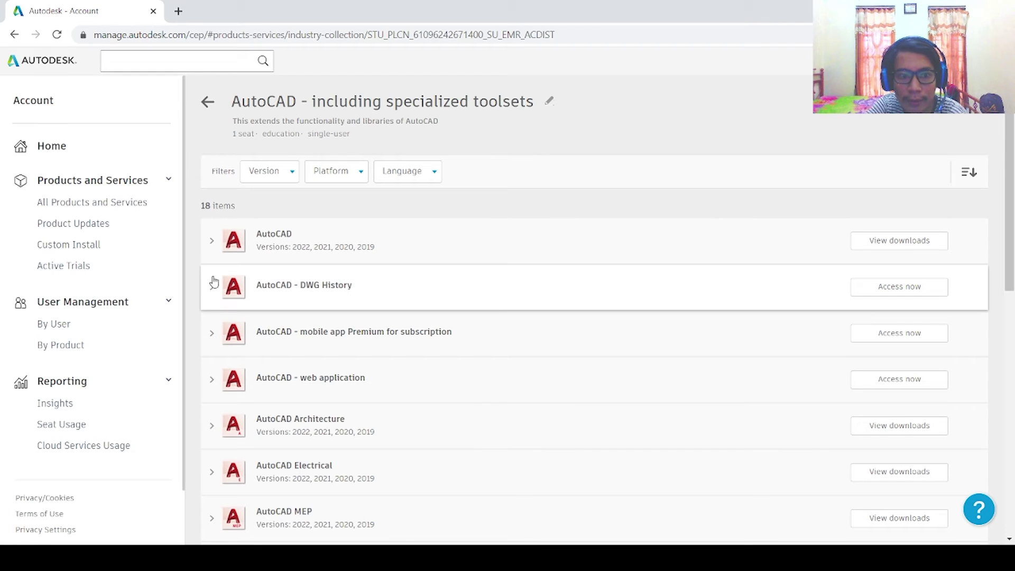
Step: Open AutoCAD's download options, checking its activation and updates & add-ons information
click(918, 244)
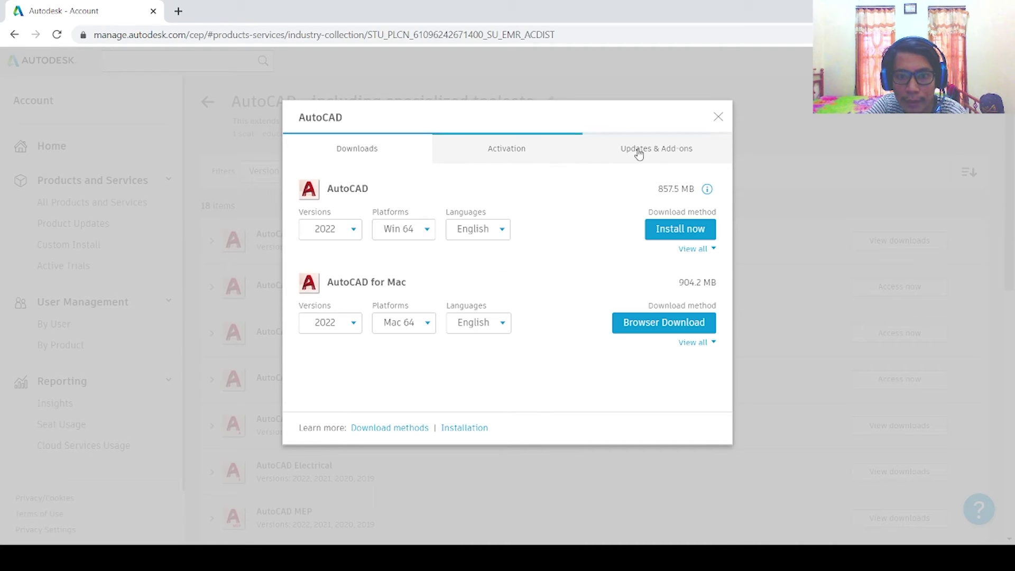
click(494, 156)
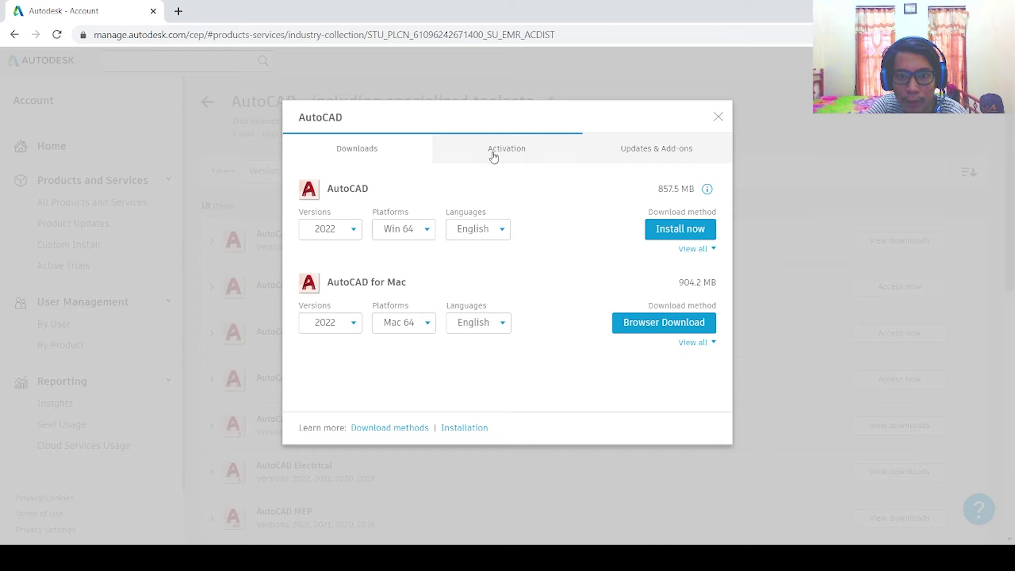
click(639, 156)
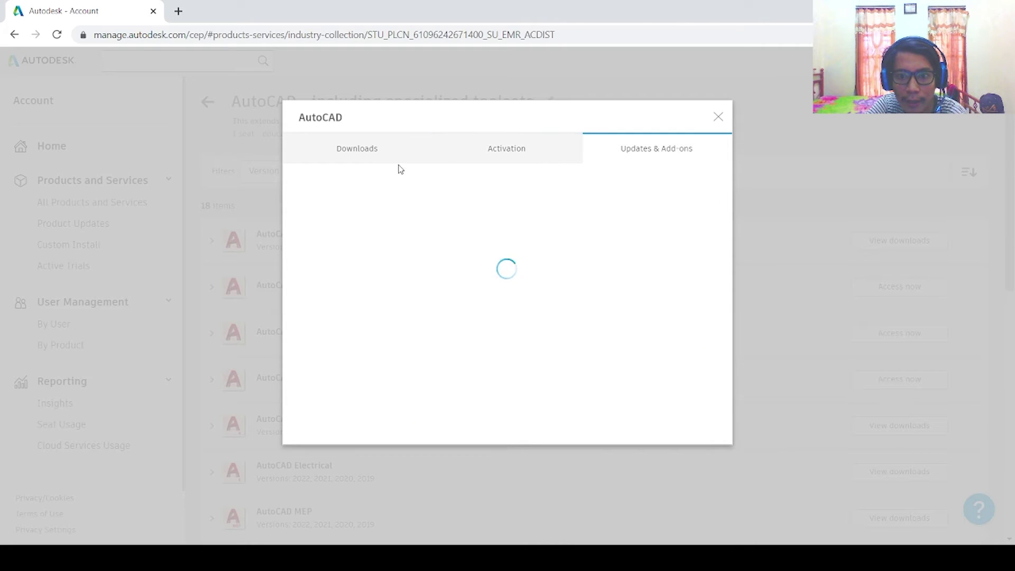
click(379, 162)
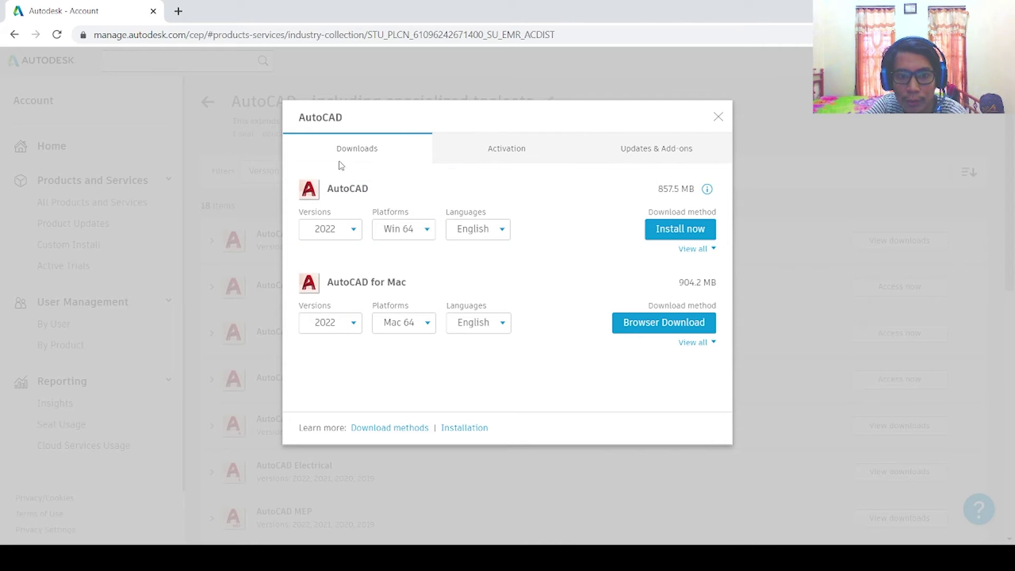
Step: Keep version 2022 and the Win 64 platform, and expand the download methods list
click(355, 231)
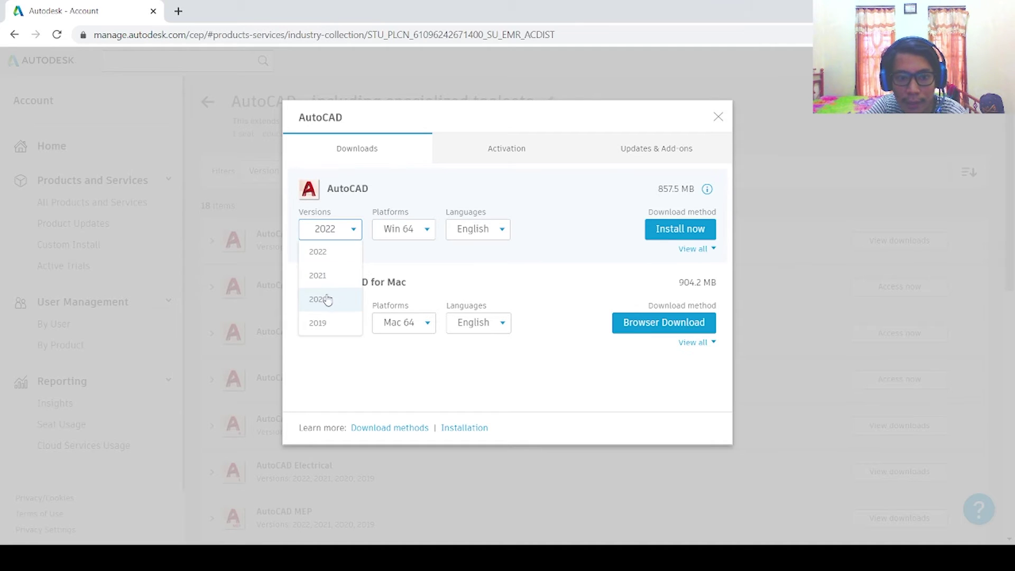
click(335, 260)
click(417, 240)
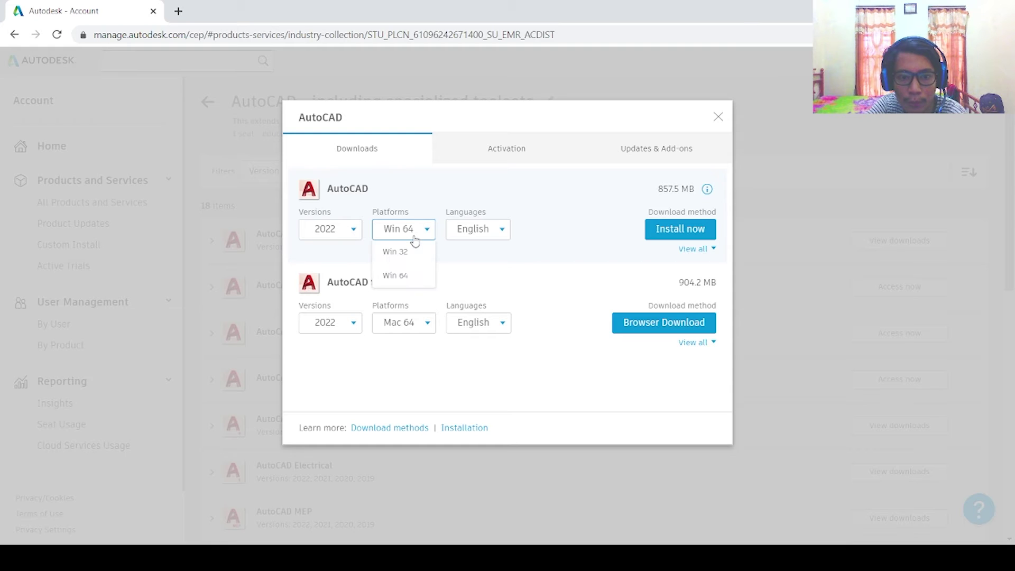
click(405, 286)
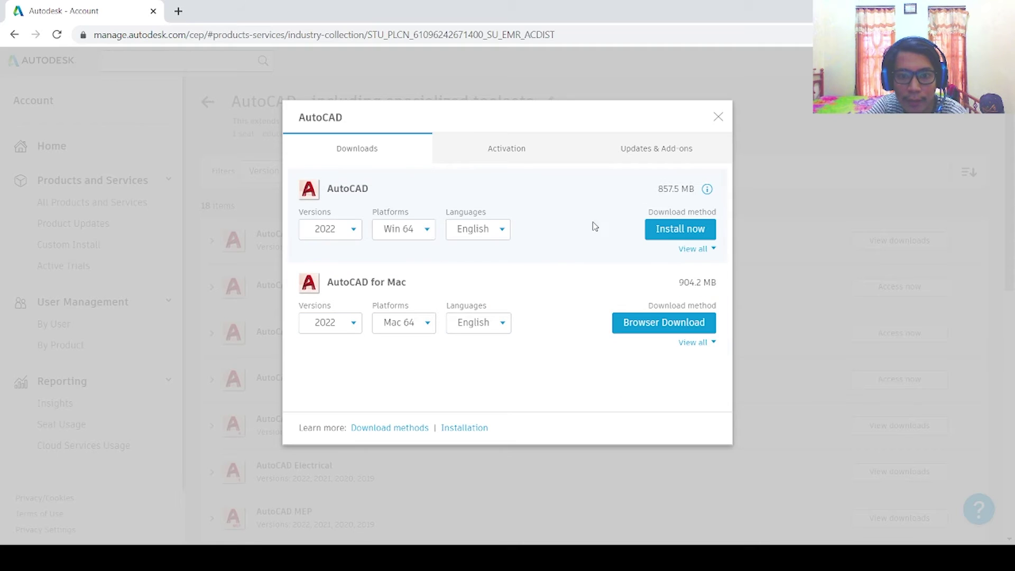
click(704, 256)
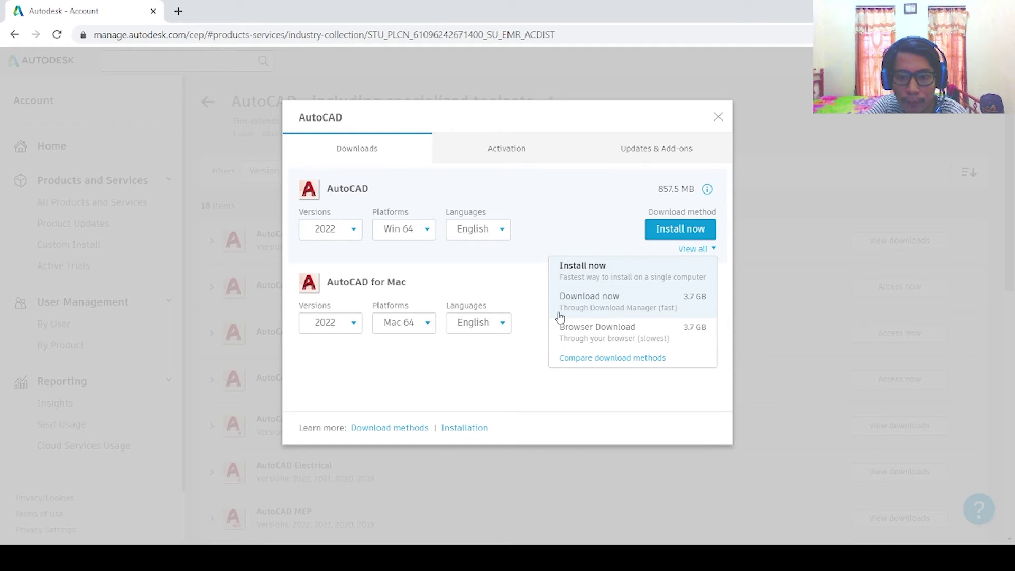
Step: Choose the Download now method, then accept the installer's Terms of Use and scroll the agreement
click(591, 311)
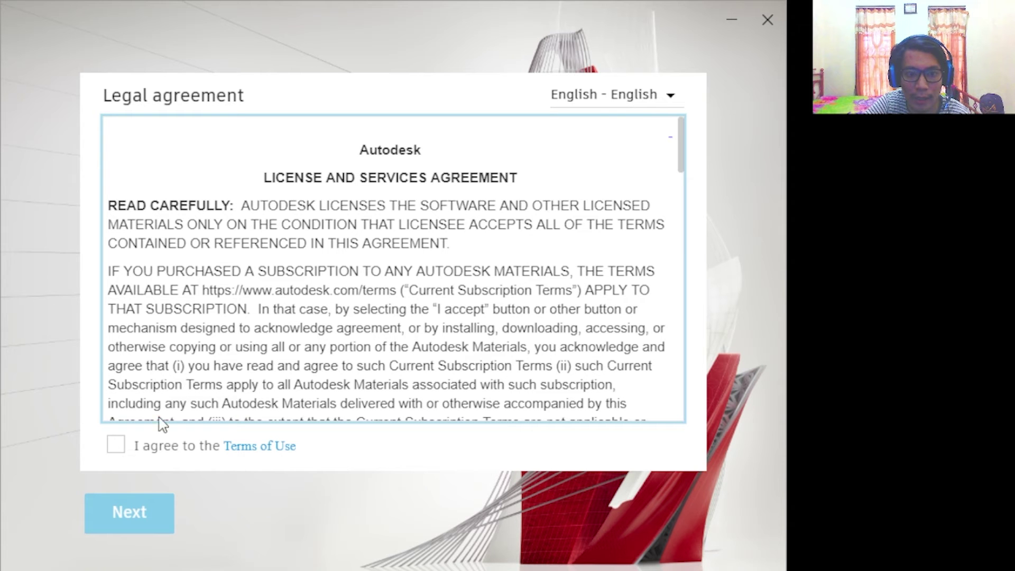
click(118, 445)
scroll(478, 323, down, 5)
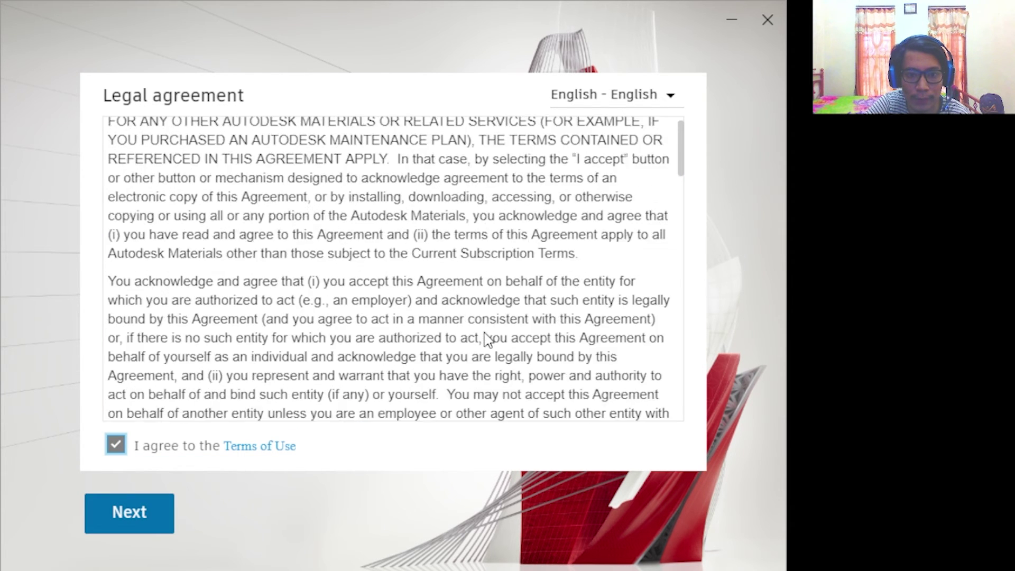
scroll(479, 324, down, 5)
scroll(478, 324, down, 5)
scroll(476, 322, down, 5)
scroll(473, 320, down, 5)
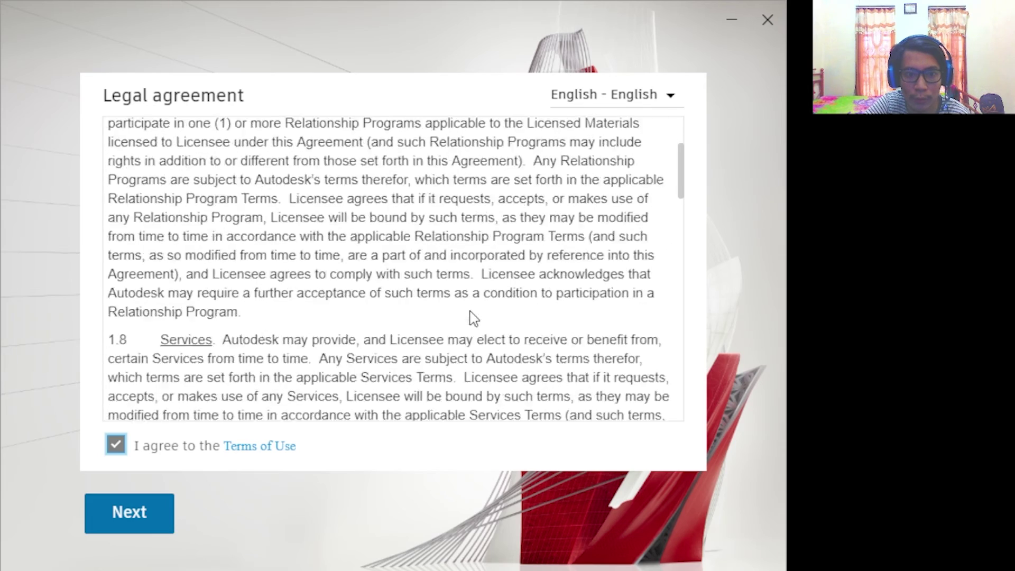
scroll(466, 316, down, 5)
scroll(460, 312, down, 5)
Step: Install AutoCAD 2022 to E:\System Aplikasi\Autocad 2022 without the Performance Reporting Tool
click(142, 527)
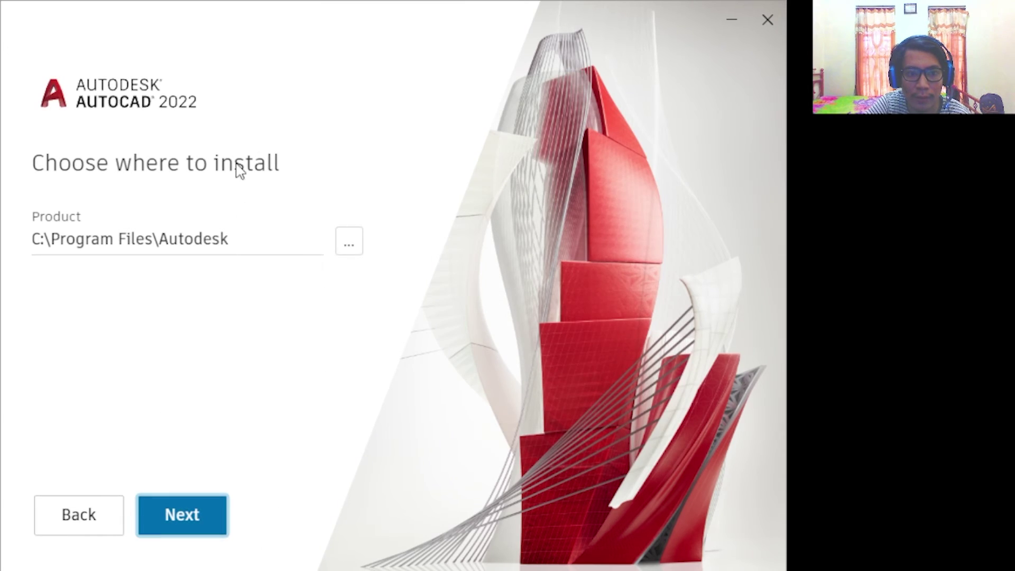
click(350, 248)
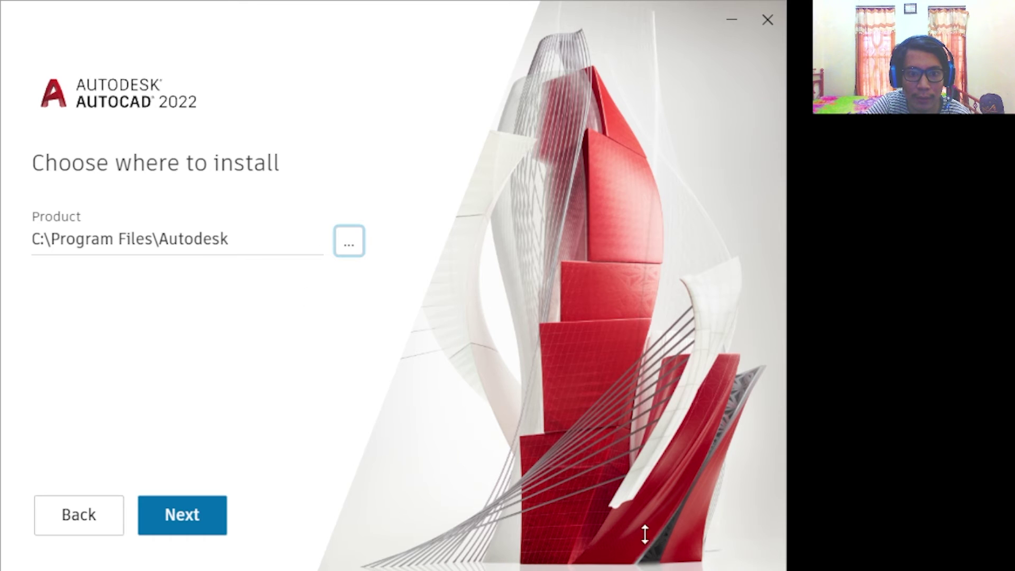
click(190, 517)
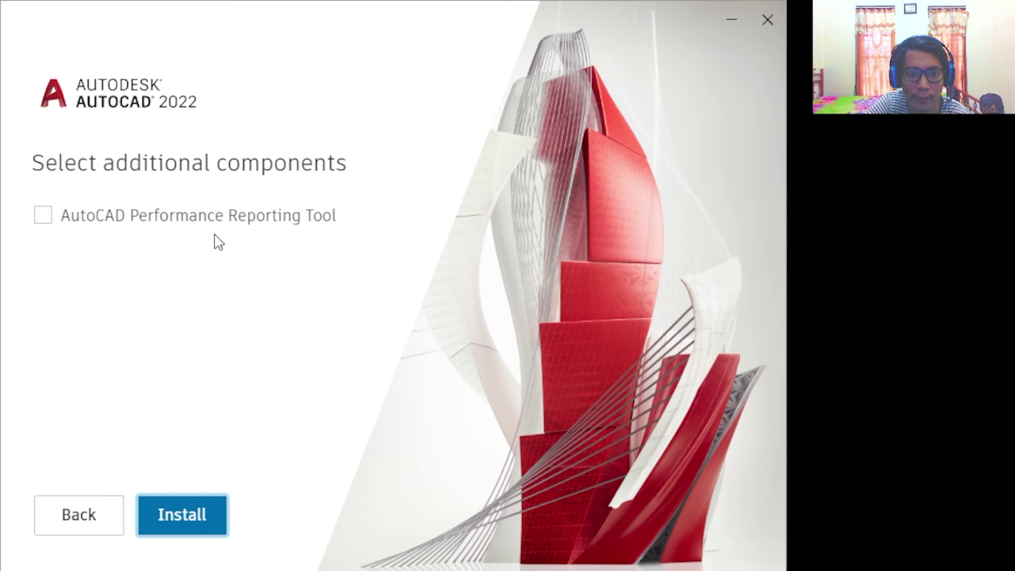
click(194, 529)
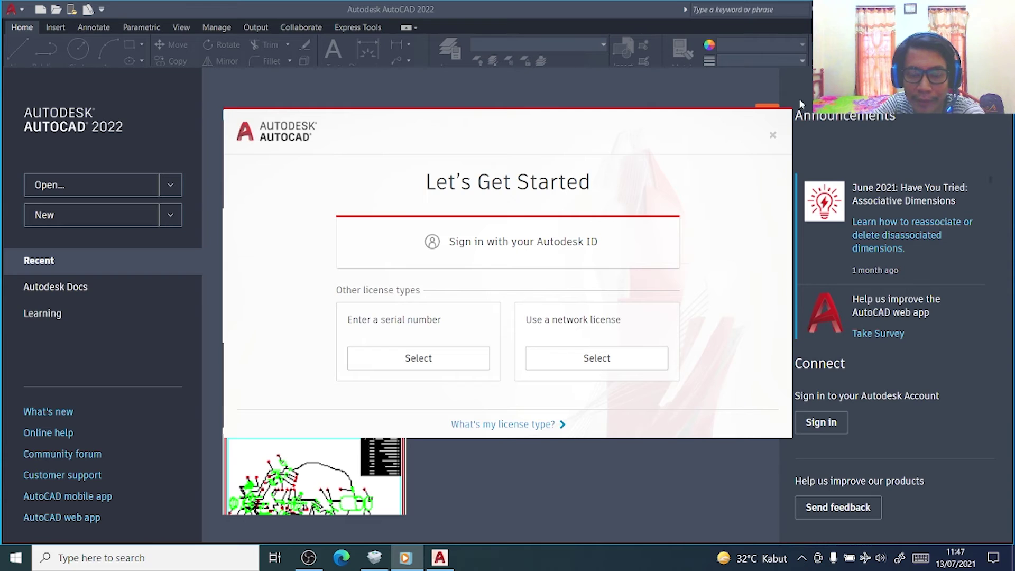
Step: Bring AutoCAD 2022 forward and start signing in with an Autodesk ID, entering the account e-mail
click(618, 118)
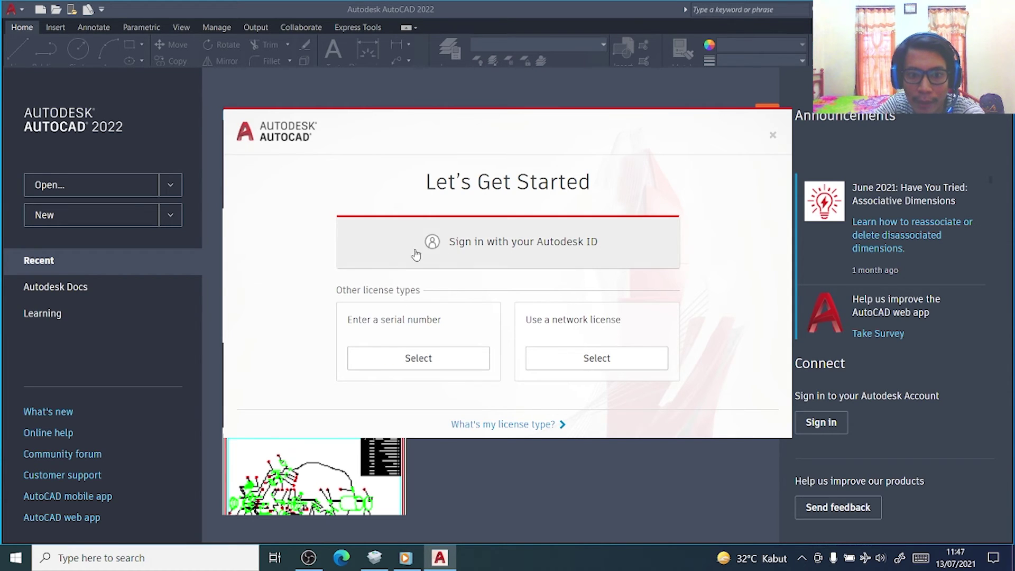
click(529, 250)
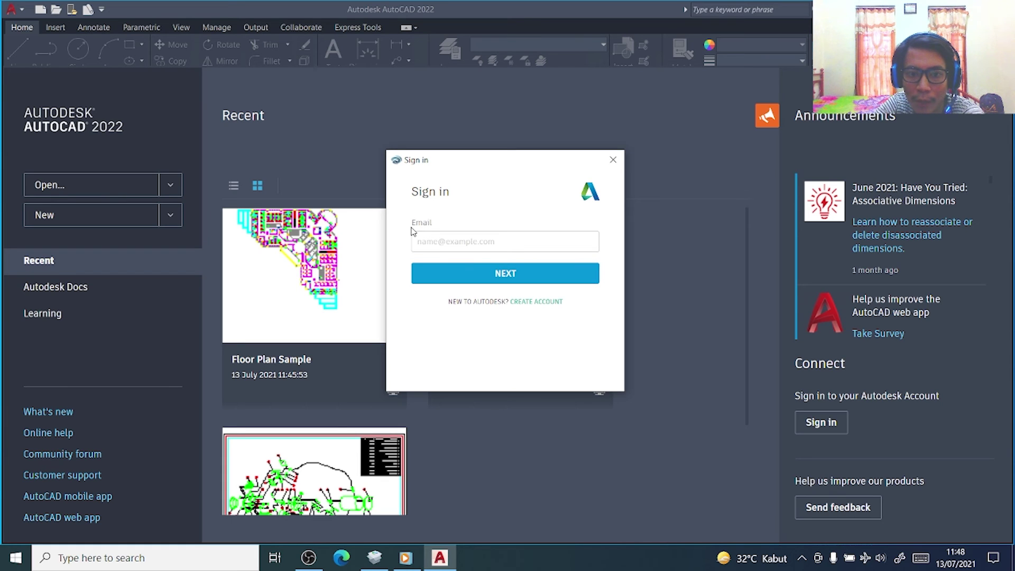
click(422, 241)
text(a)
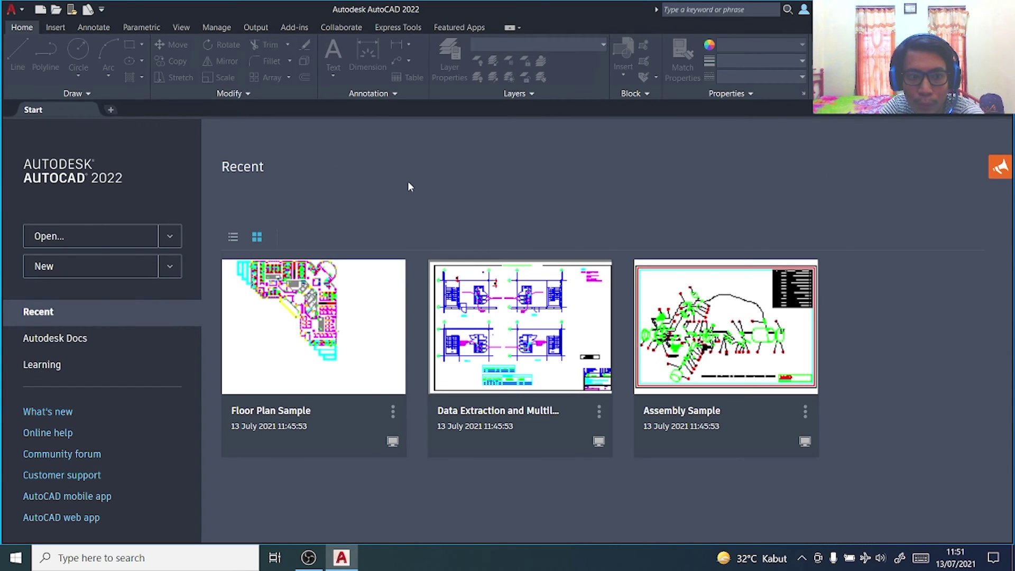
Step: Start a new blank drawing and draw a closed rectangle from four LINE segments
click(53, 267)
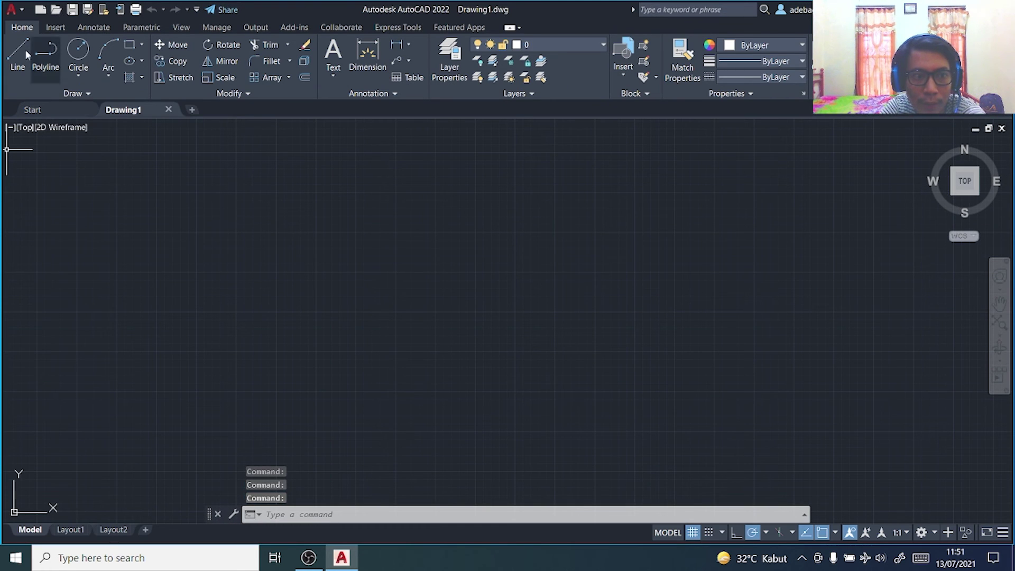
click(18, 53)
click(293, 262)
click(552, 263)
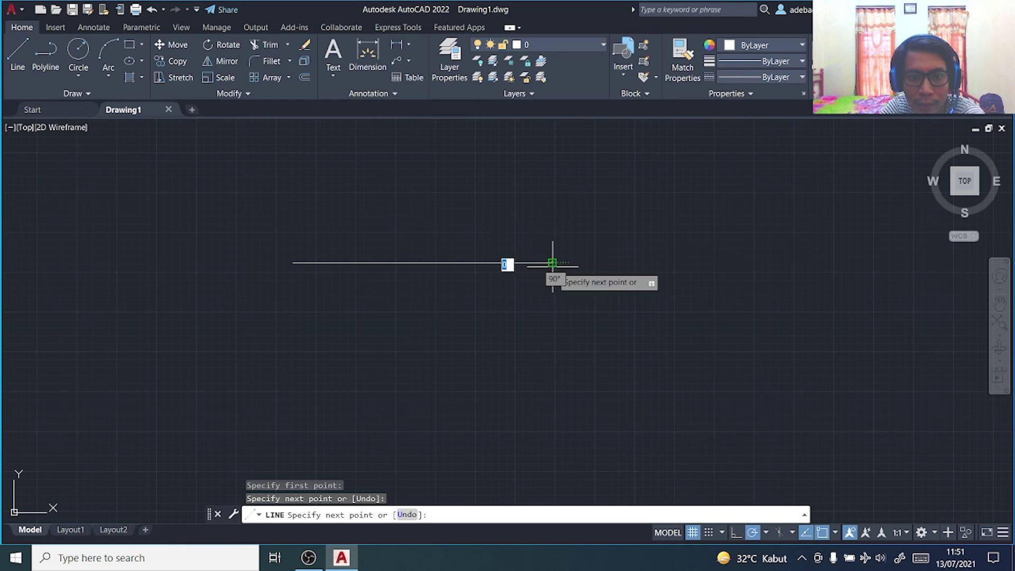
click(553, 175)
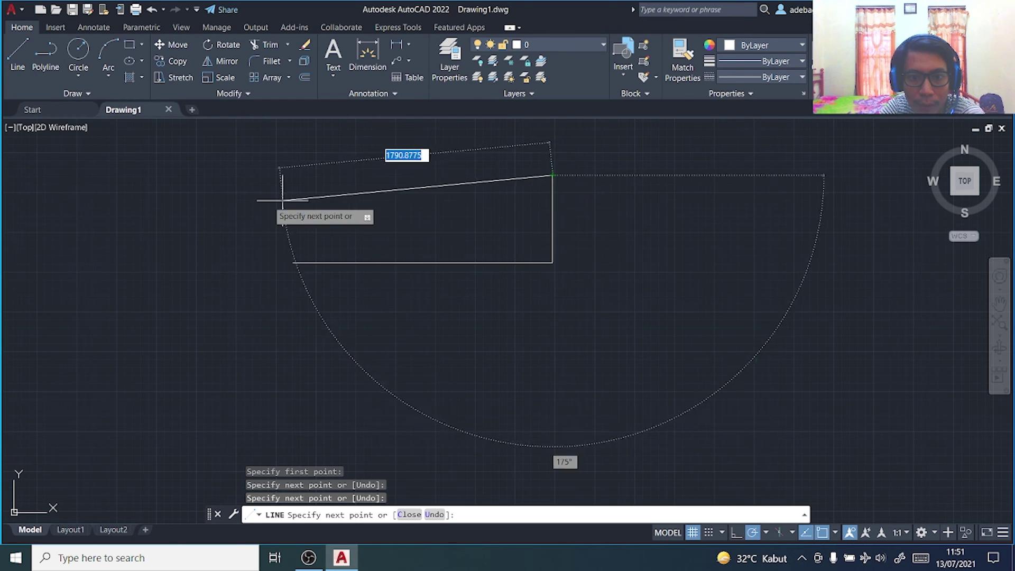
click(291, 175)
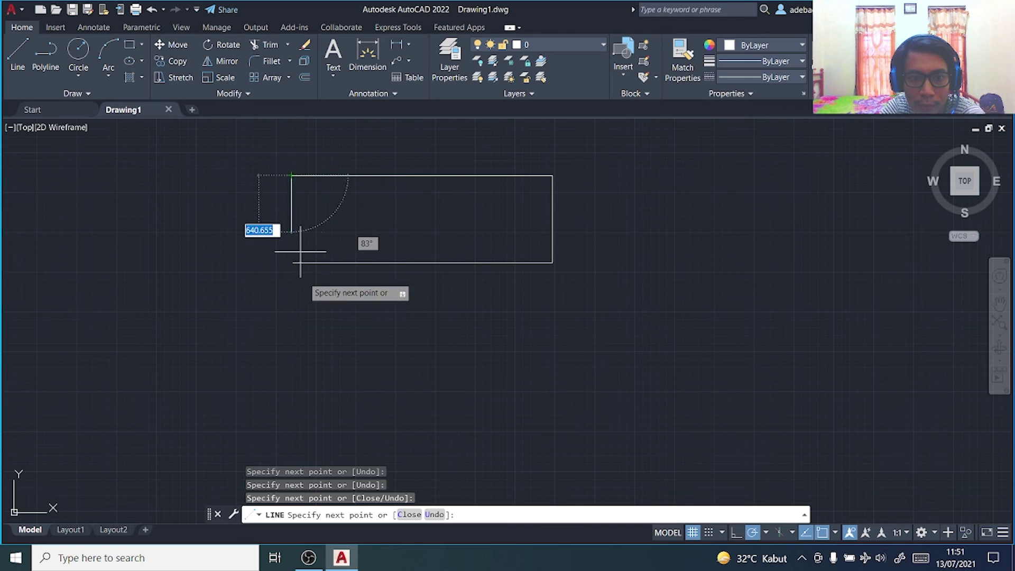
click(293, 263)
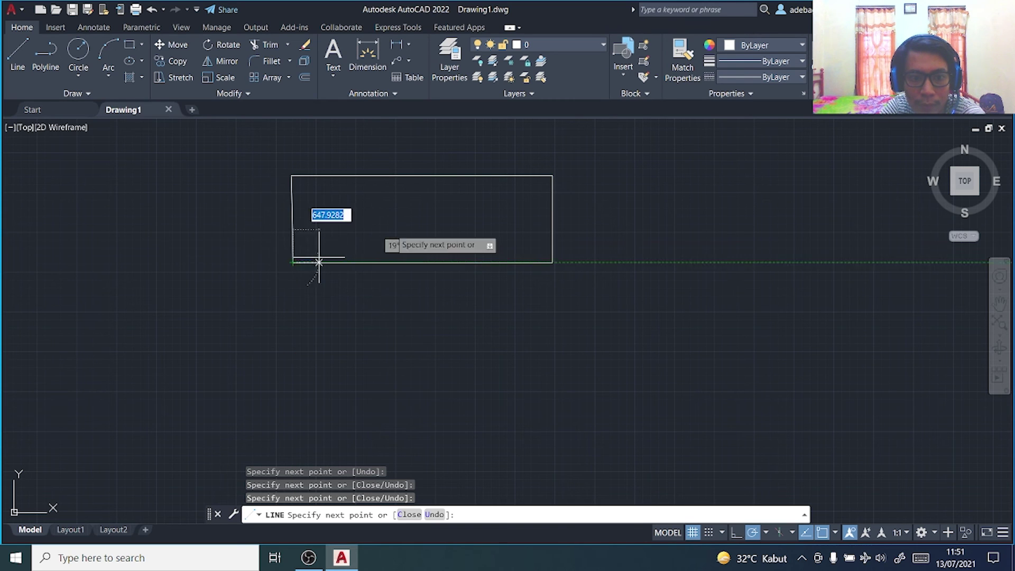
key(Escape)
Step: Begin an extrude on the rectangle, then cancel it
text(c)
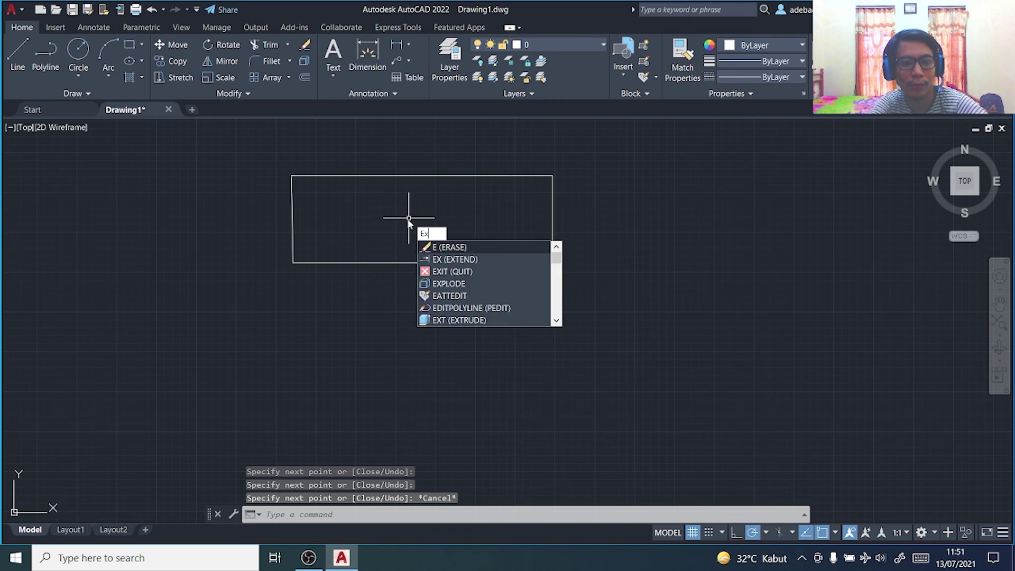
text(x)
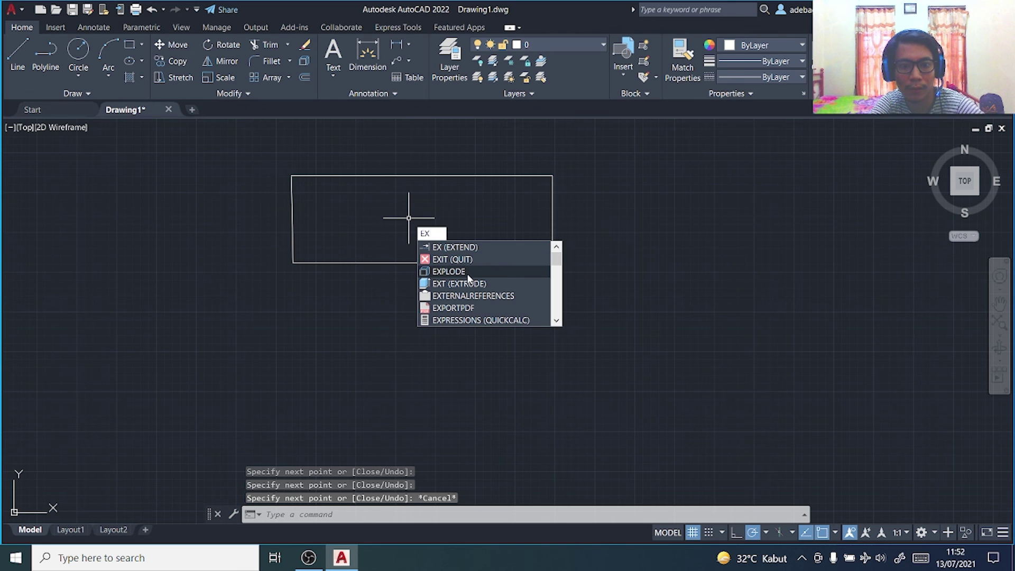
click(472, 284)
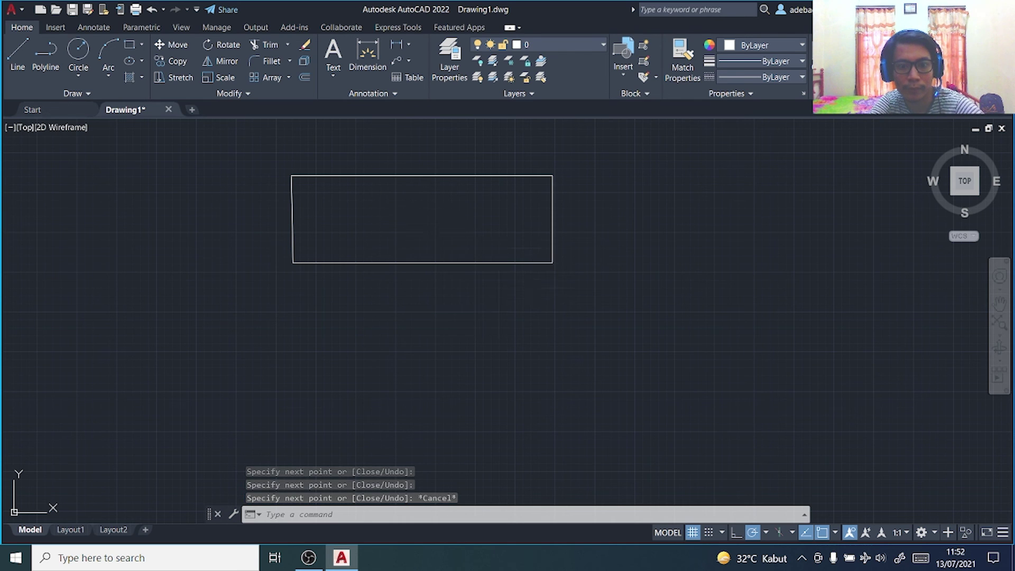
click(449, 176)
key(Escape)
Step: JOIN the rectangle's four edges into a single polyline
text(j)
key(Return)
drag(220, 209, 574, 208)
key(Return)
drag(301, 132, 262, 243)
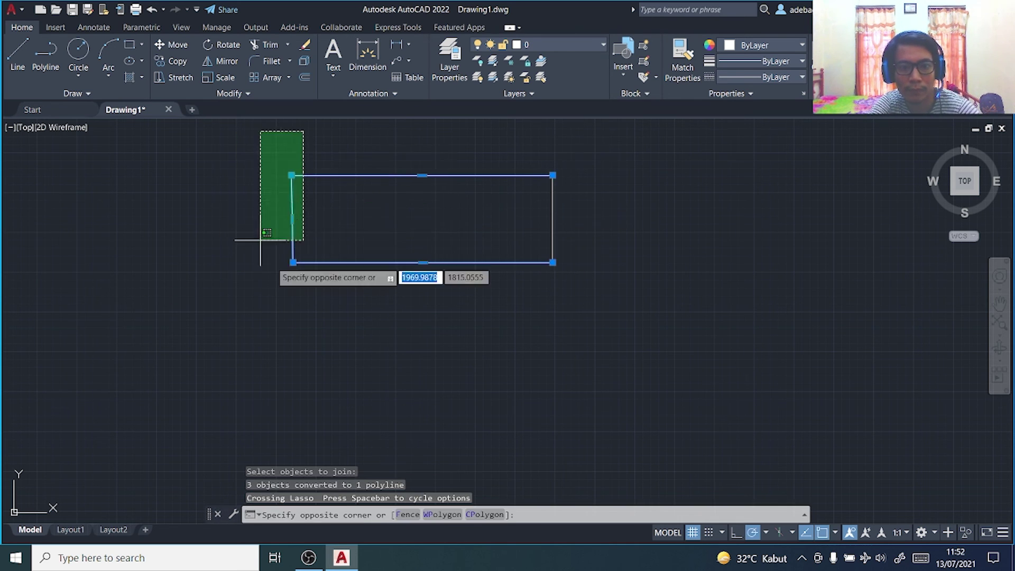
right_click(616, 331)
click(640, 20)
text(TRUDE)
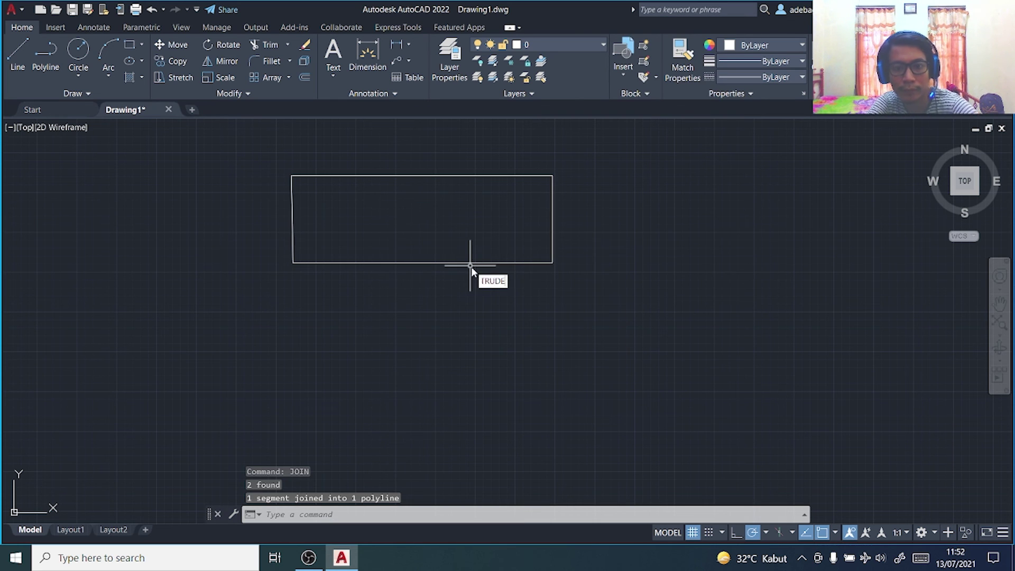
Step: Extrude the rectangle polyline into a box and orbit the view to see it in 3D
text(ext)
key(Return)
click(471, 263)
key(Return)
click(528, 272)
click(965, 199)
drag(965, 180, 584, 431)
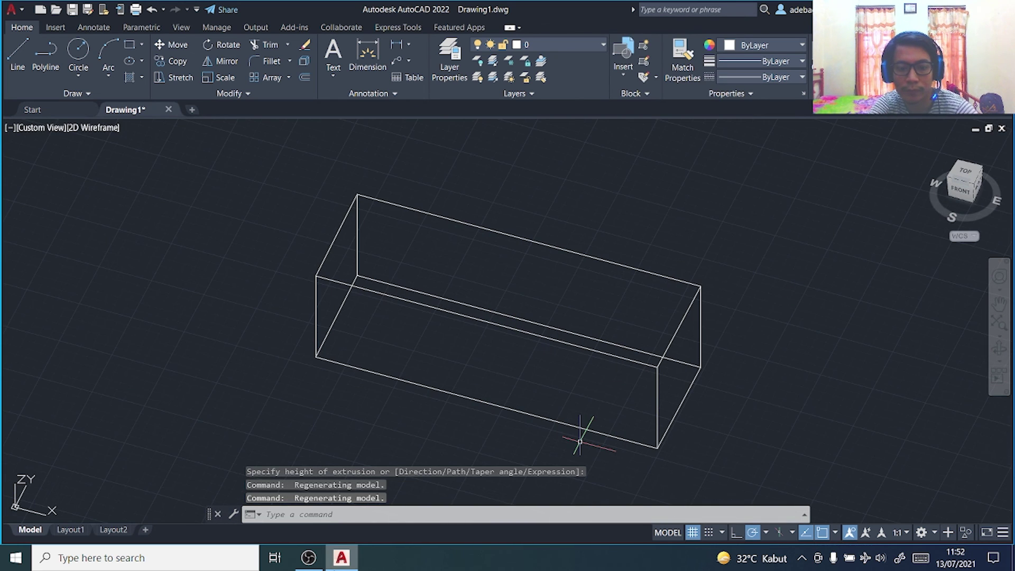